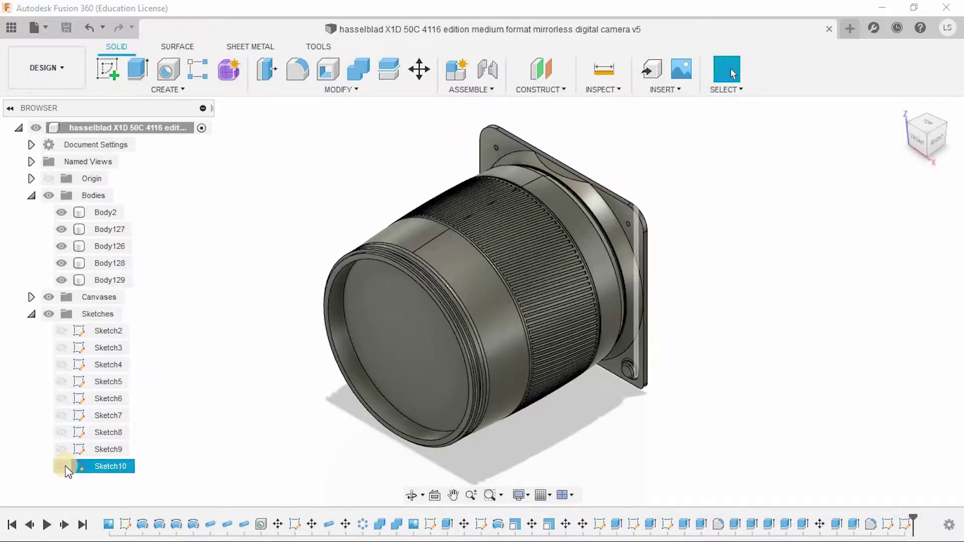
Show Sketch9 and extrude the body outline 46.30 mm as a new body
click(62, 464)
click(633, 315)
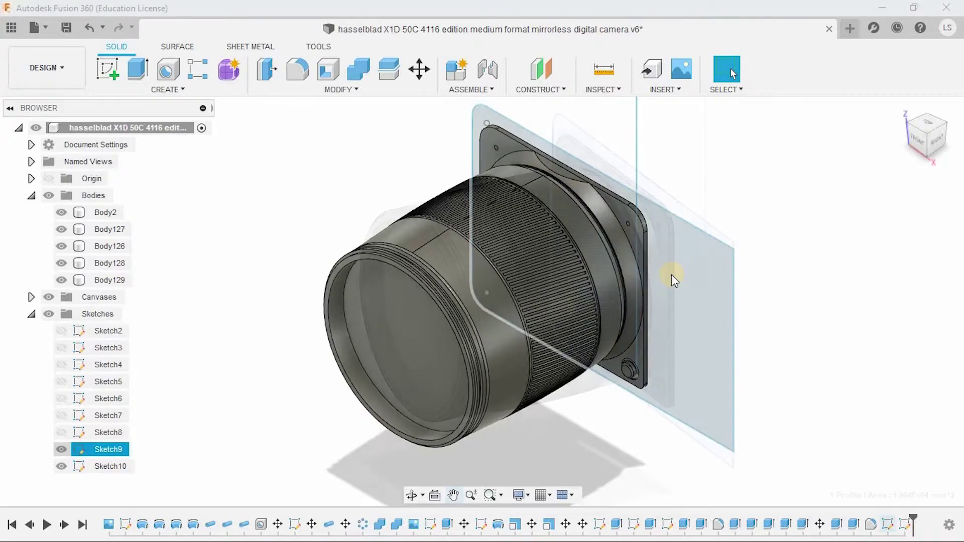
shift+middle_drag(671, 275, 267, 112)
click(137, 69)
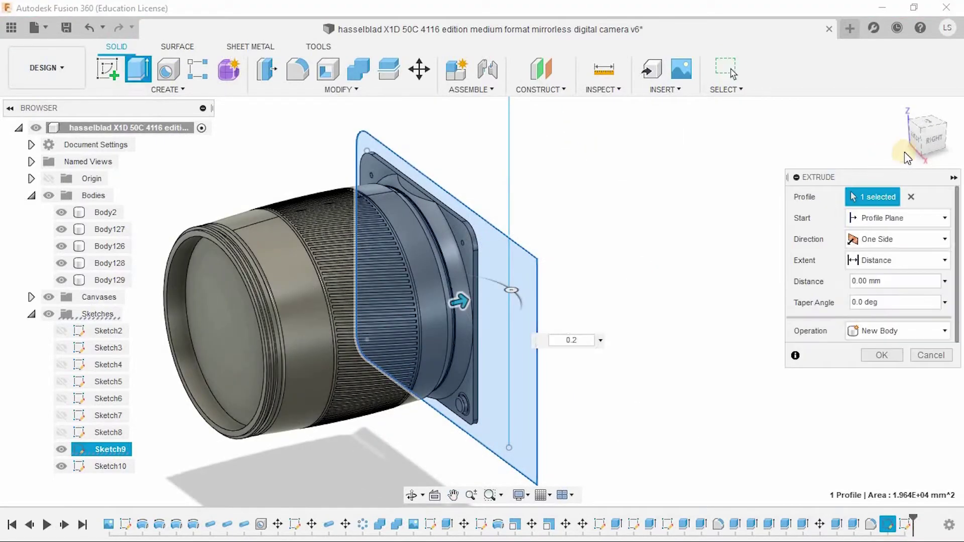
click(938, 142)
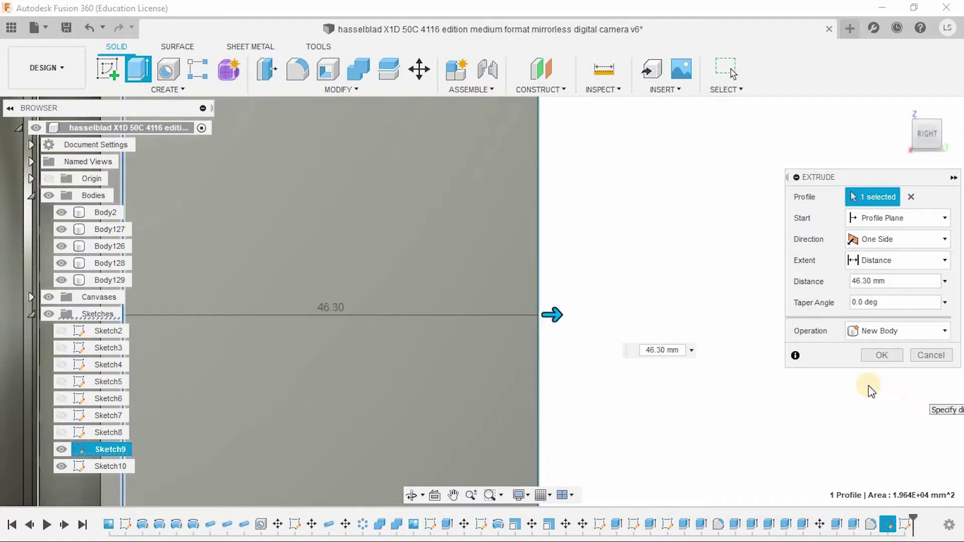
key(Return)
scroll(637, 330, down, 5)
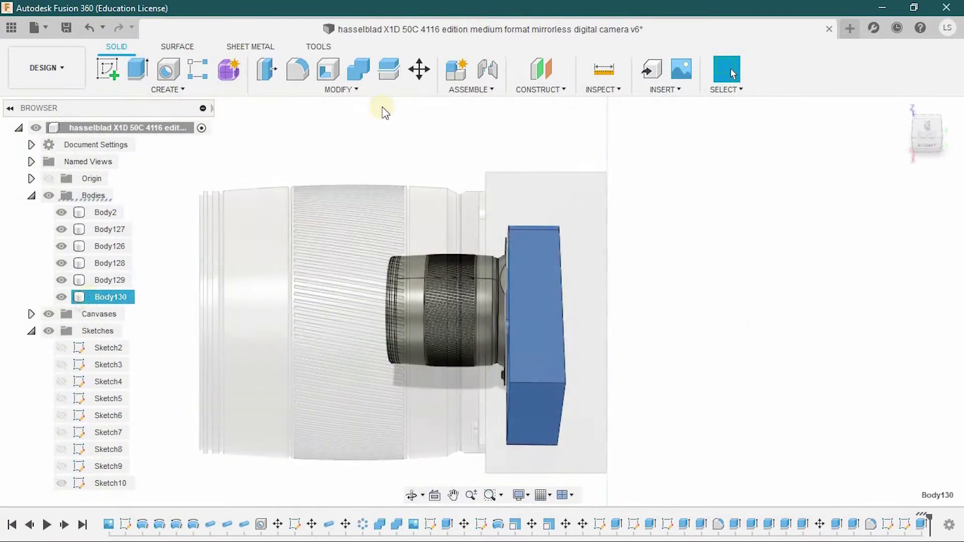
Rotate the new body -180° and move it behind the lens
key(m)
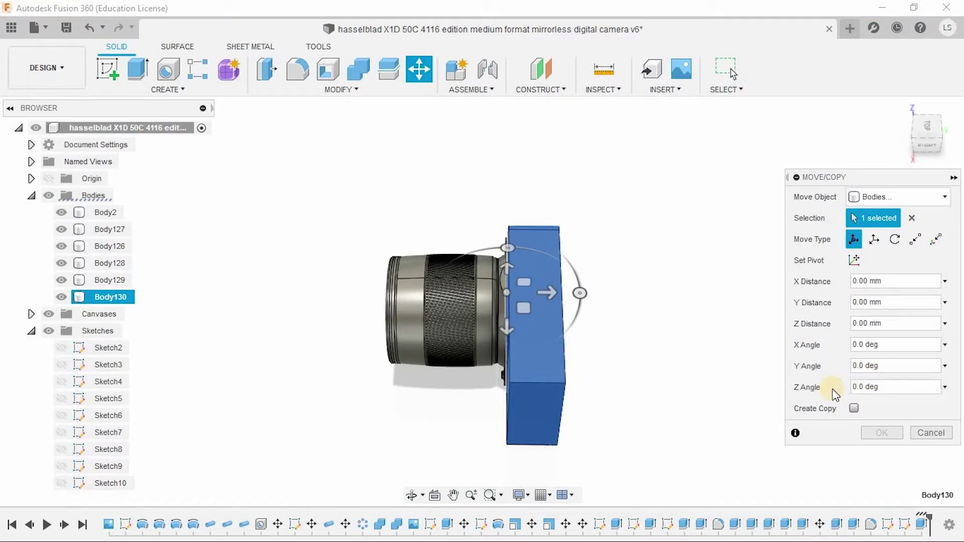
shift+middle_drag(622, 309, 908, 118)
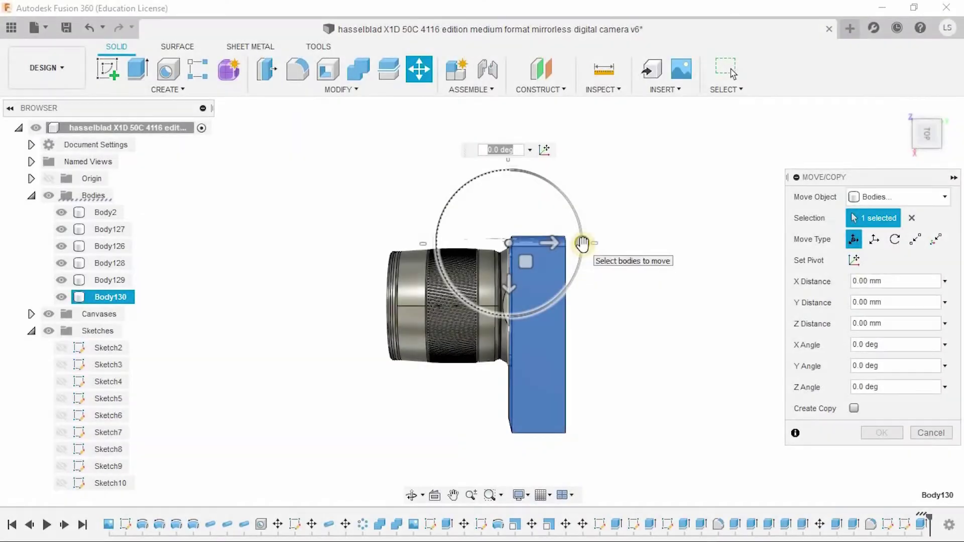
mouse_move(583, 246)
mouse_down()
mouse_move(533, 301)
mouse_move(448, 247)
mouse_move(493, 225)
mouse_move(545, 354)
mouse_up()
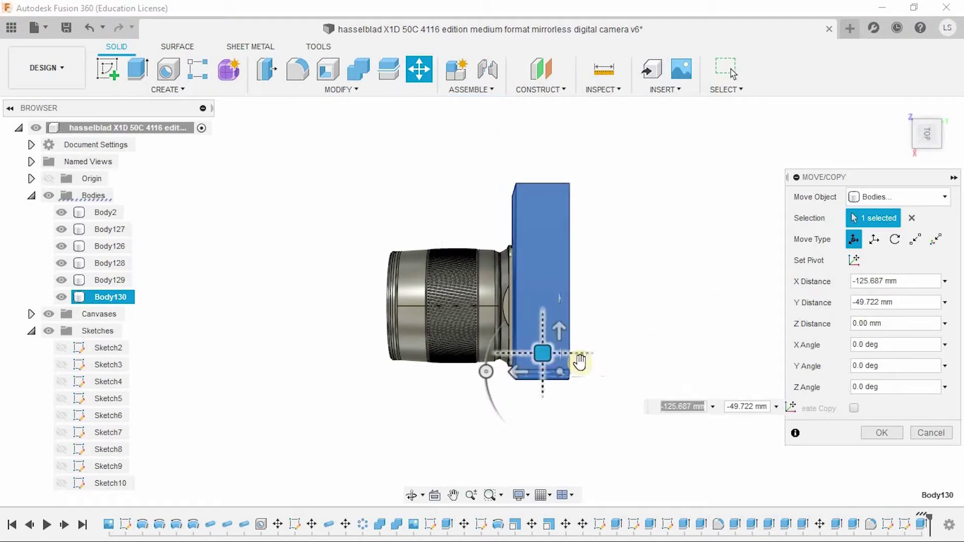
shift+middle_drag(576, 362, 646, 275)
click(888, 115)
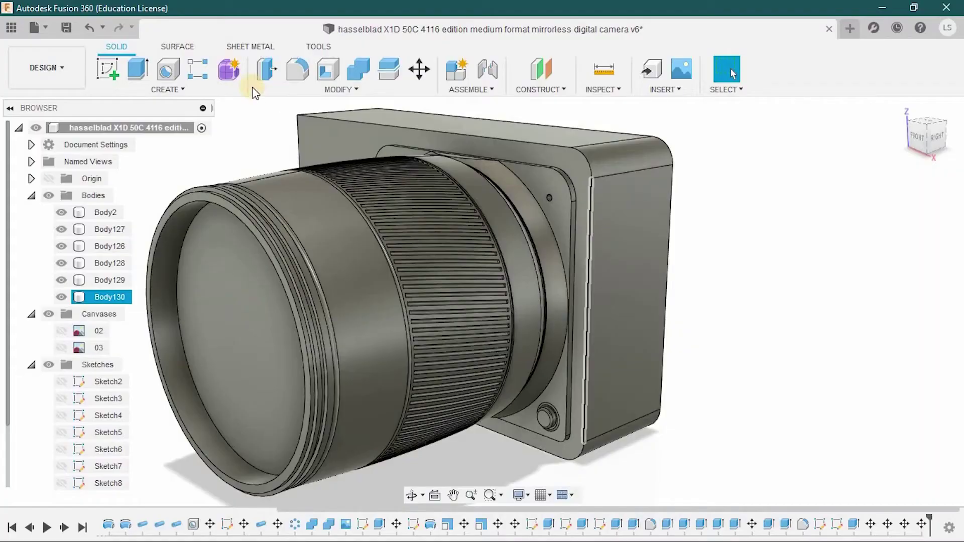
Chamfer Body130's front edge with two distances, 5 mm and 4 mm
click(279, 89)
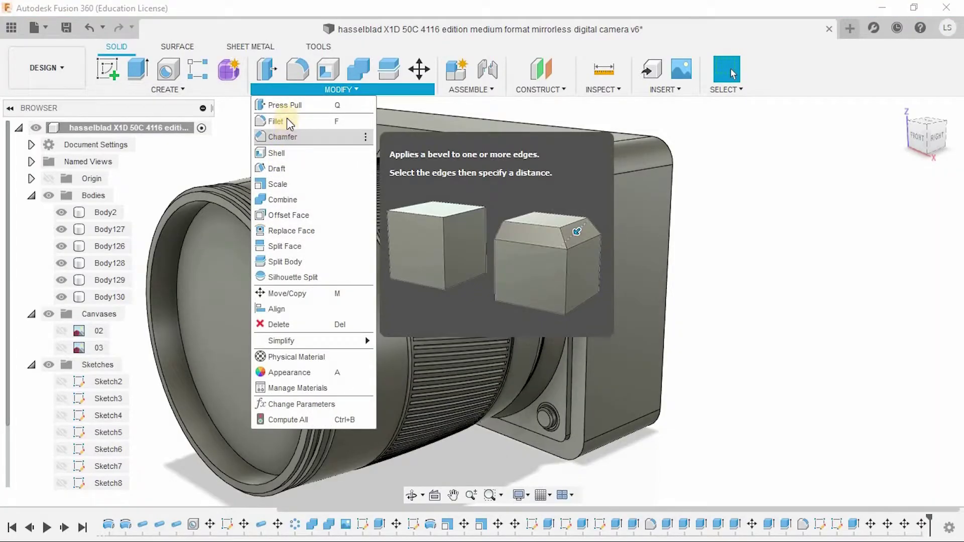
click(407, 254)
click(587, 268)
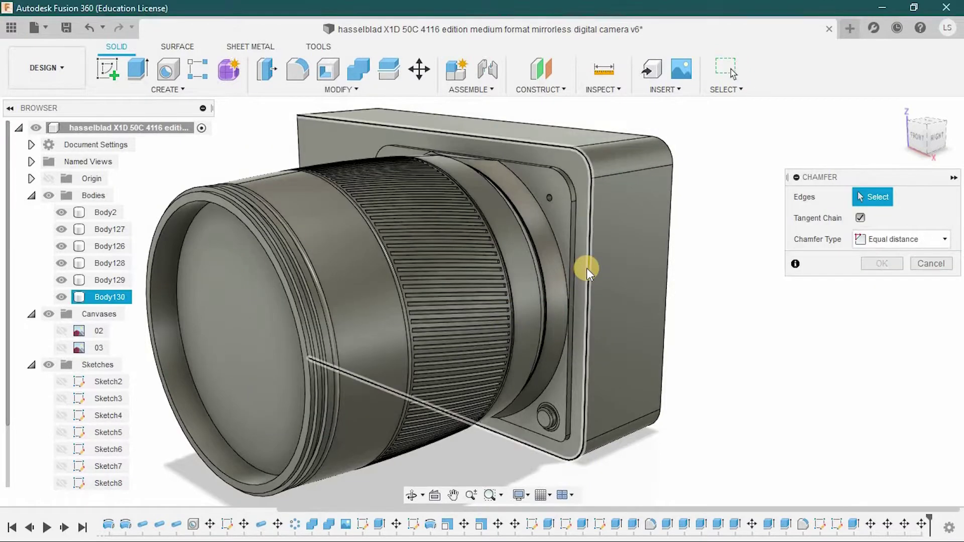
scroll(625, 301, up, 2)
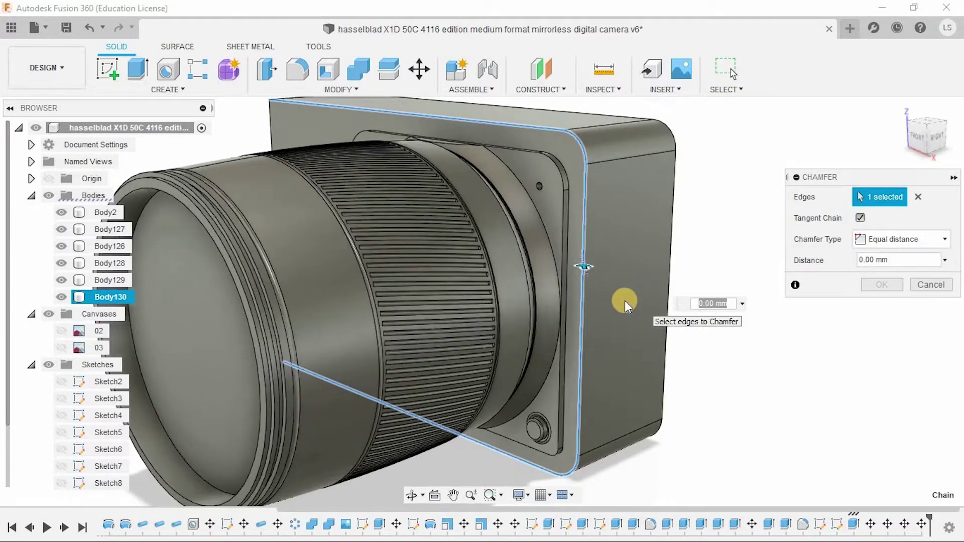
scroll(603, 282, up, 2)
text(5)
key(Return)
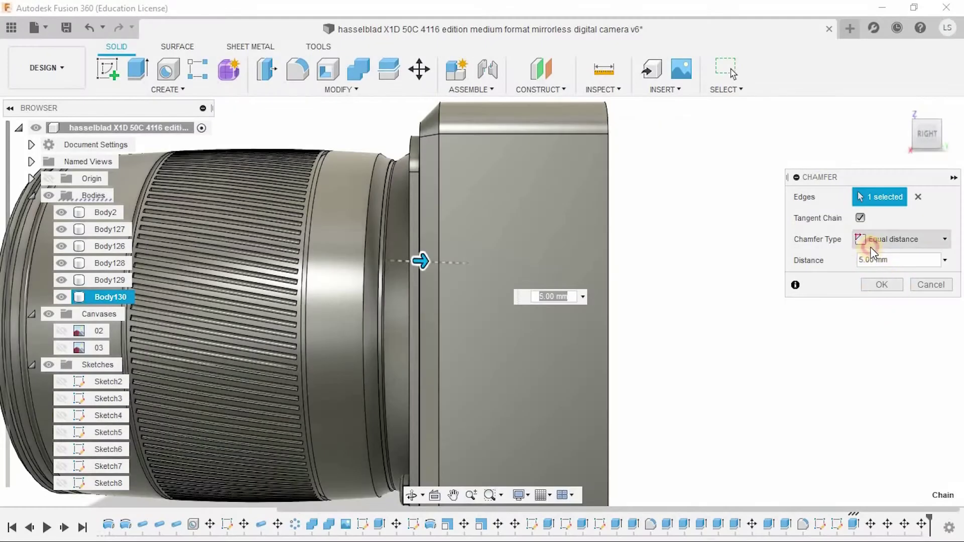
click(872, 249)
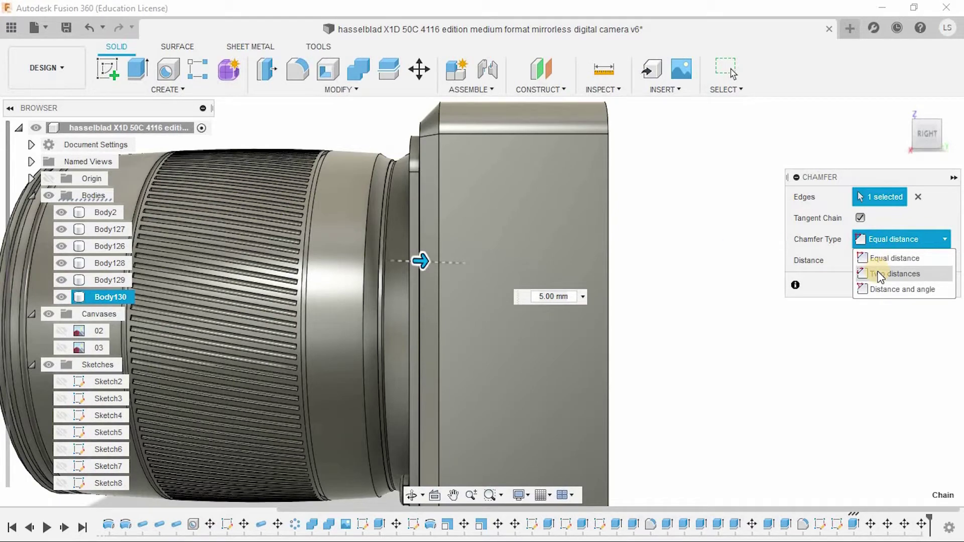
click(879, 276)
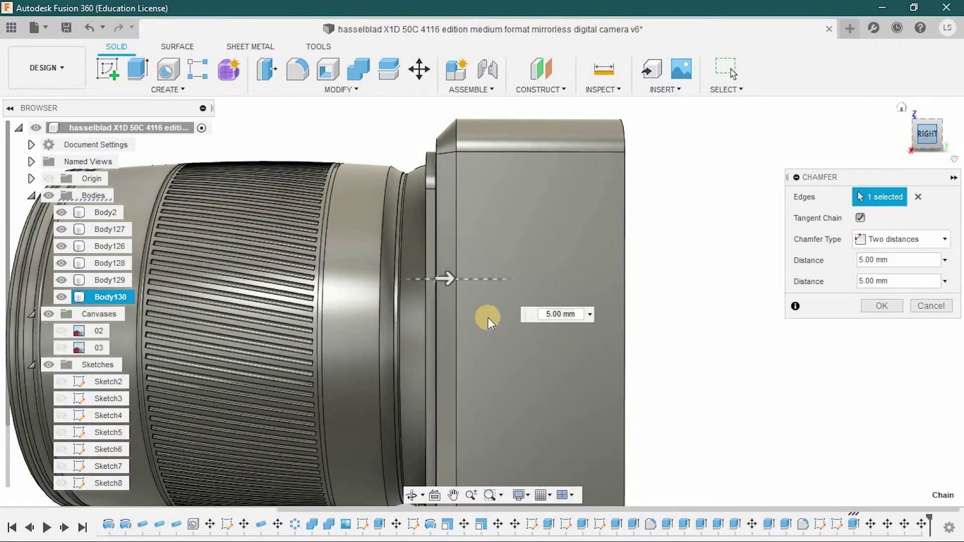
click(446, 279)
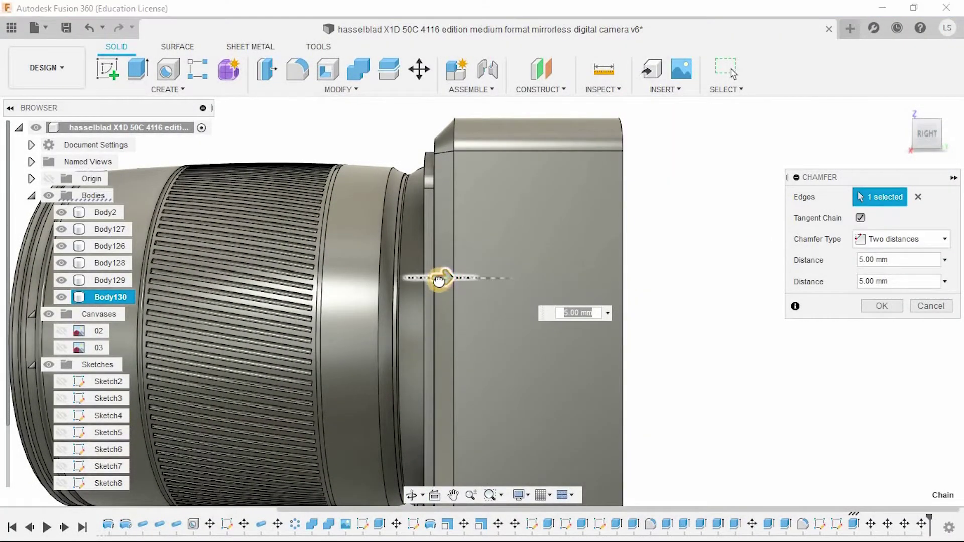
text(4)
key(Return)
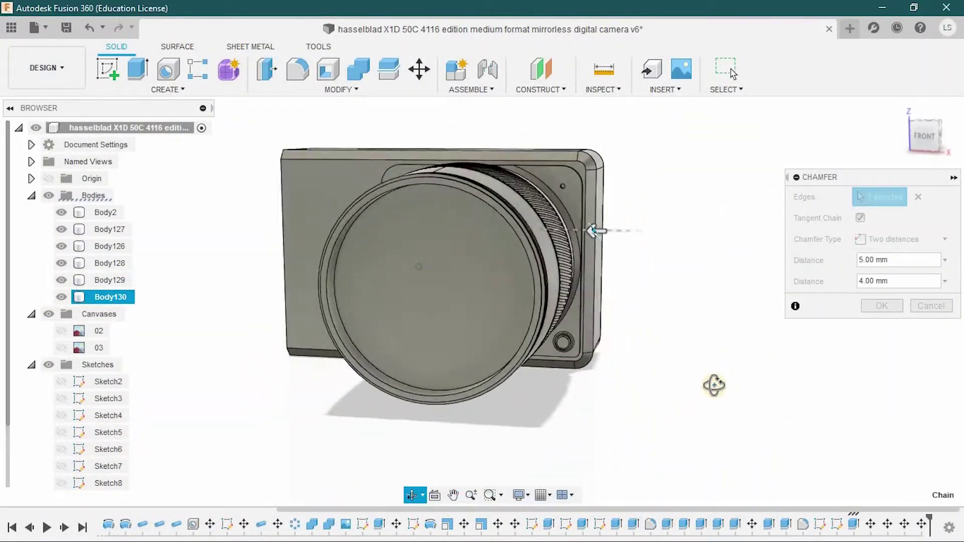
shift+middle_drag(565, 320, 581, 334)
scroll(531, 246, up, 5)
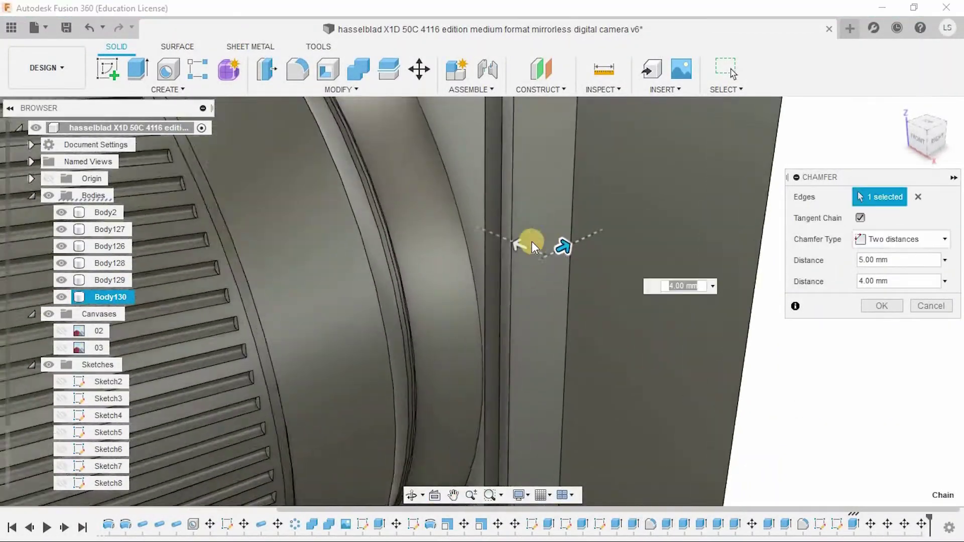
scroll(532, 246, down, 5)
middle_drag(592, 222, 531, 240)
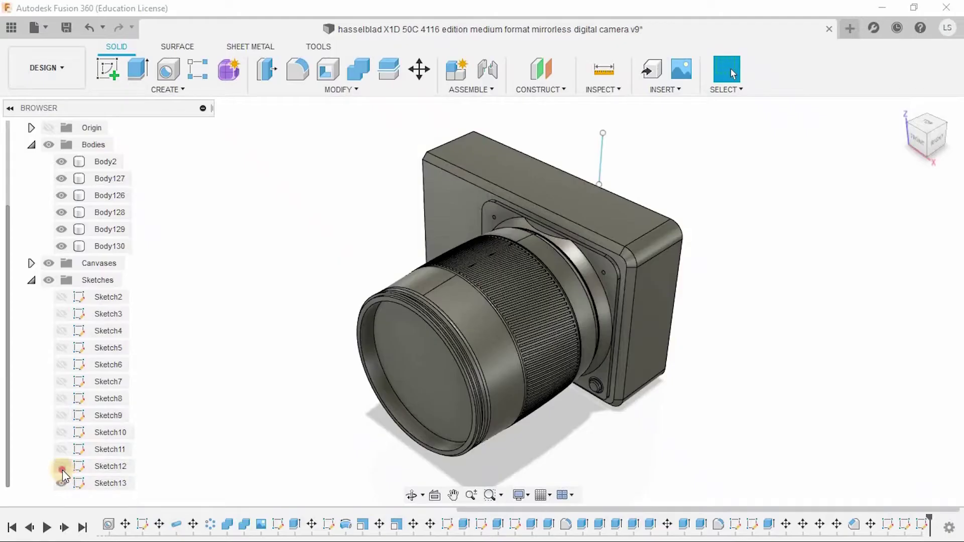
Extrude Sketch11's angled top profile 39.30 mm as a new body, Body131
click(62, 468)
scroll(519, 272, up, 2)
scroll(581, 205, up, 2)
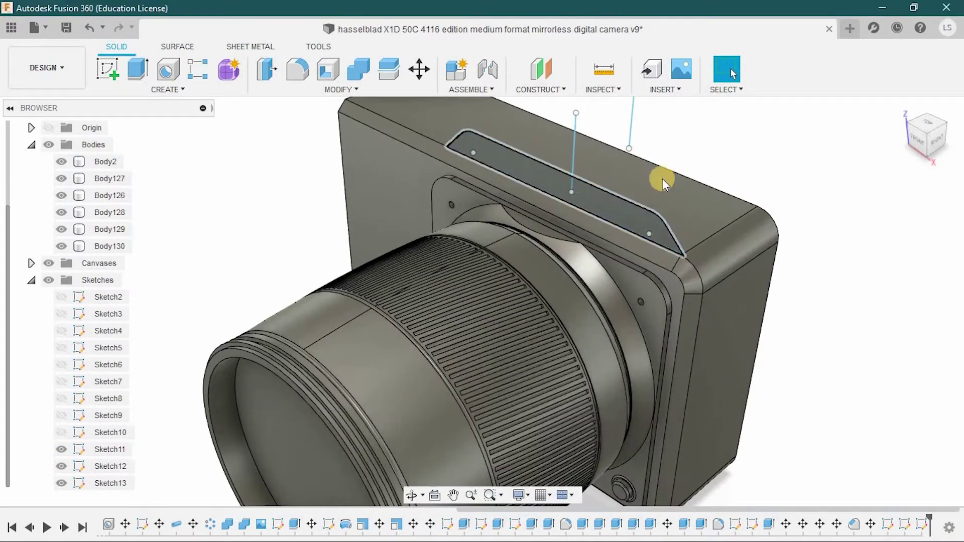
click(662, 181)
scroll(548, 280, up, 2)
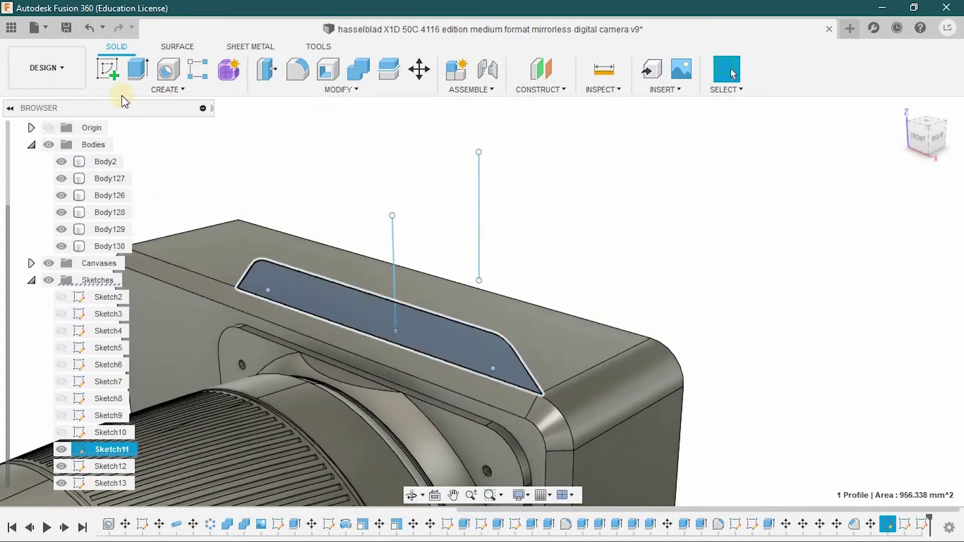
click(138, 69)
text(15)
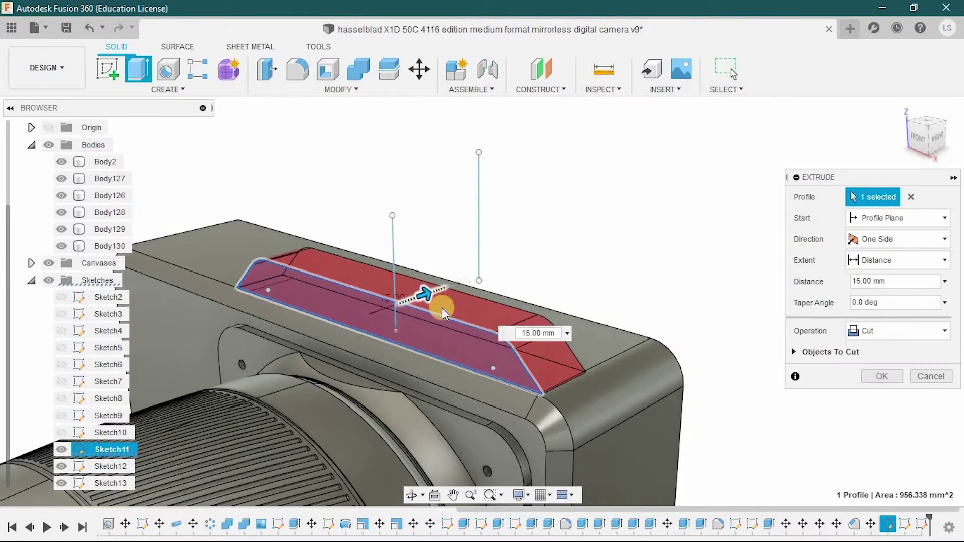
mouse_move(433, 301)
shift+middle_down()
mouse_move(394, 298)
mouse_move(417, 290)
shift+middle_up()
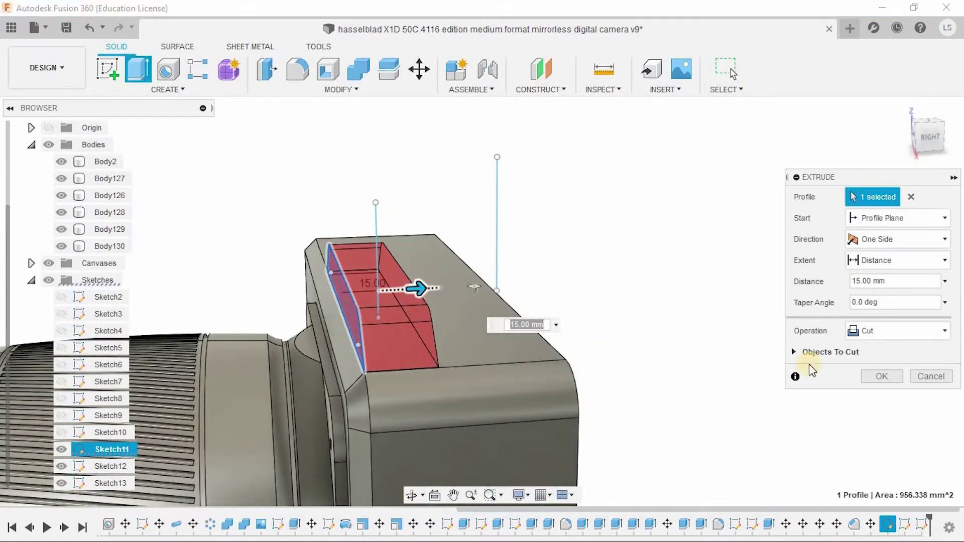
click(882, 397)
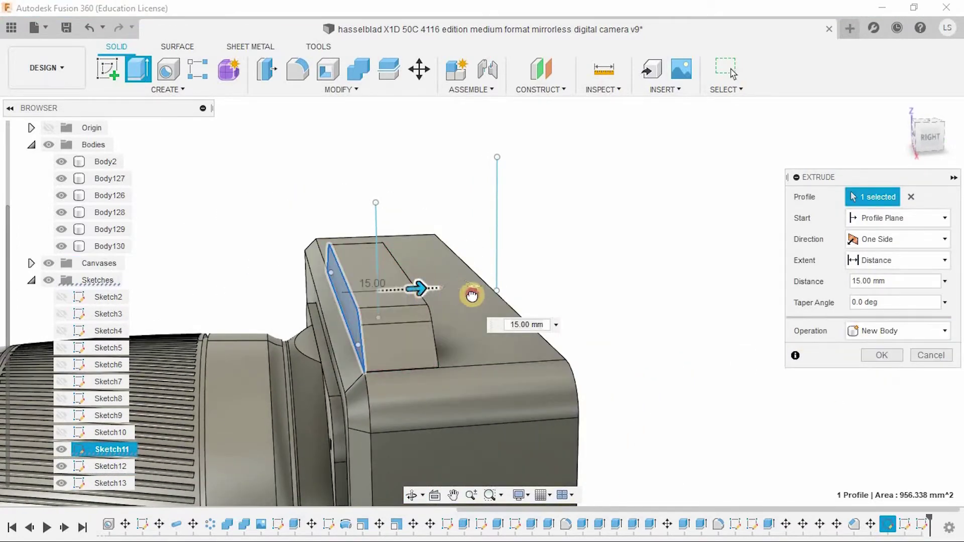
drag(418, 288, 499, 287)
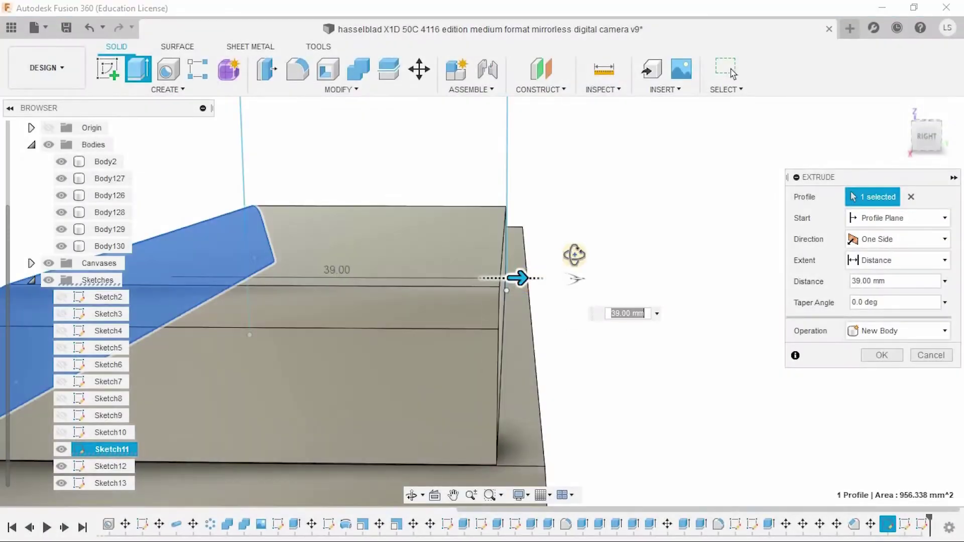
click(518, 494)
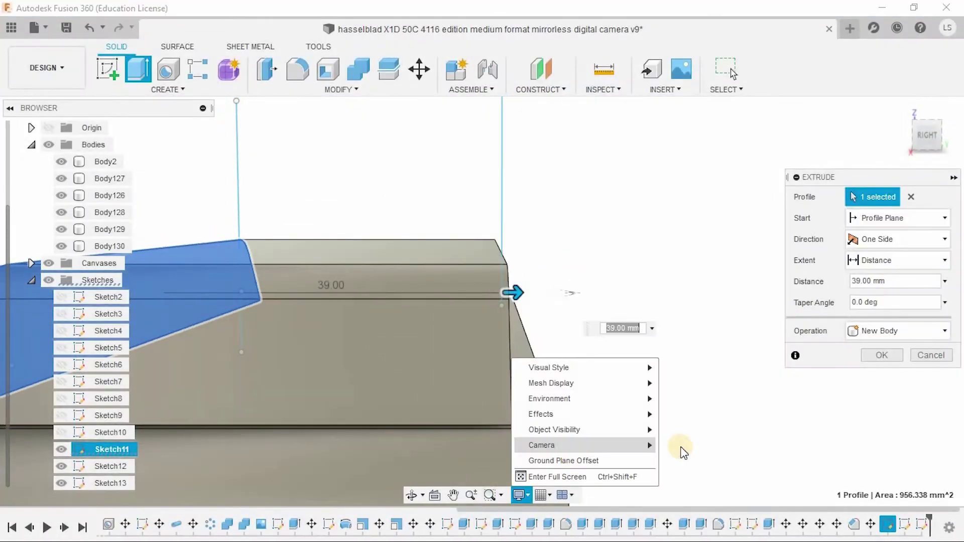
click(708, 447)
drag(507, 289, 495, 344)
scroll(495, 344, down, 3)
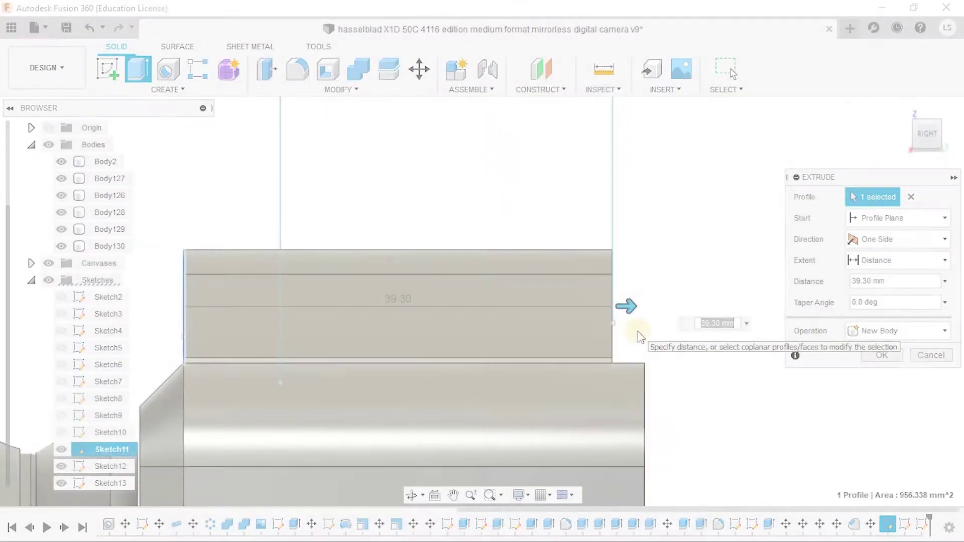
click(892, 355)
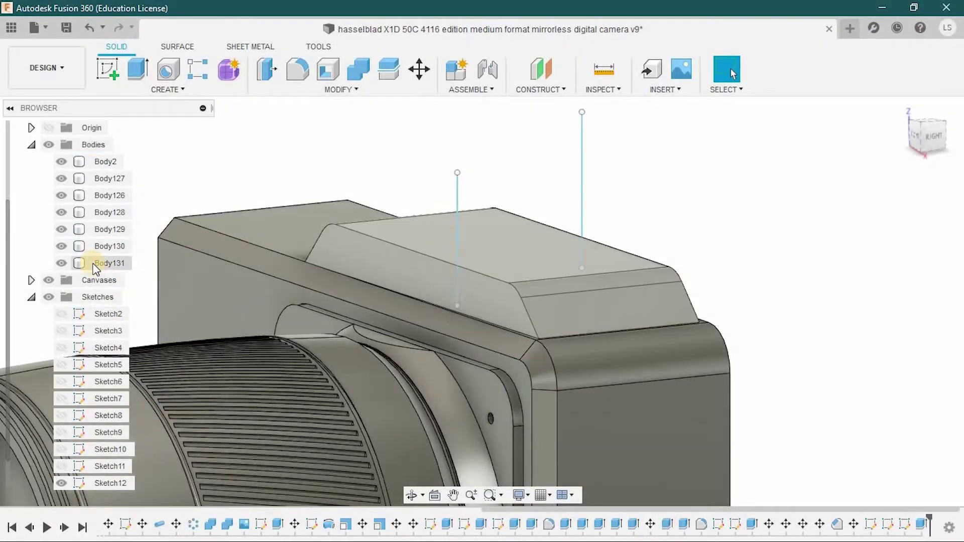
Move Body131 down 0.5 mm along Z against the camera body
click(95, 265)
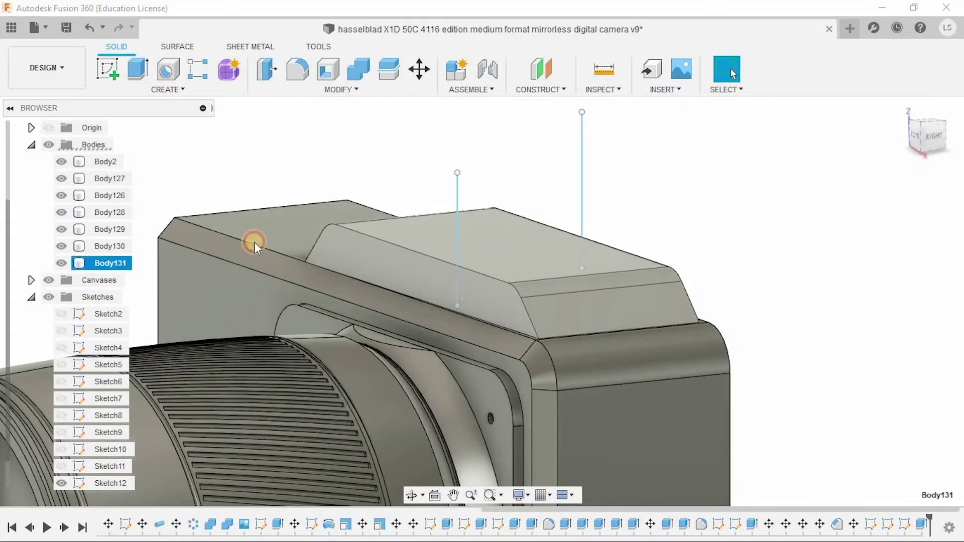
key(m)
scroll(257, 219, up, 5)
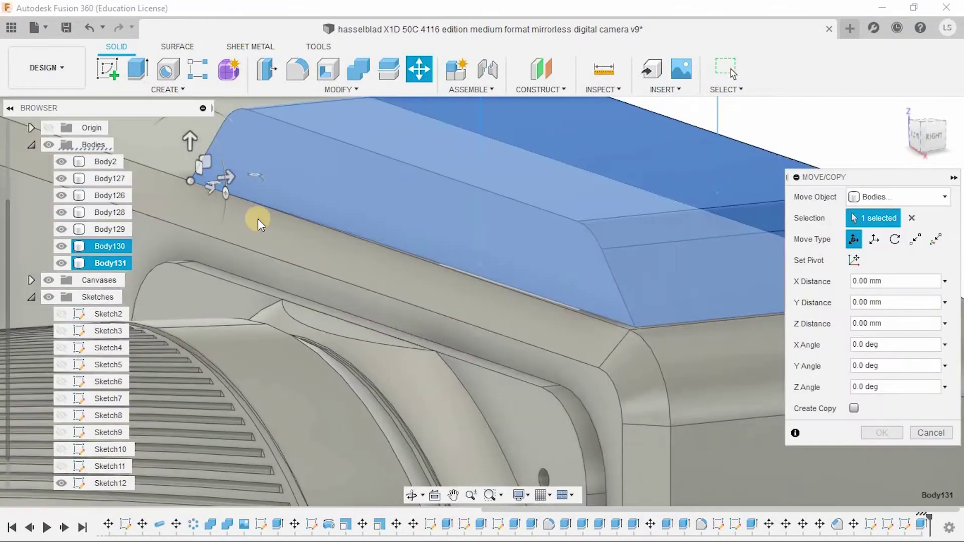
scroll(555, 414, up, 5)
scroll(483, 388, up, 5)
drag(428, 306, 427, 310)
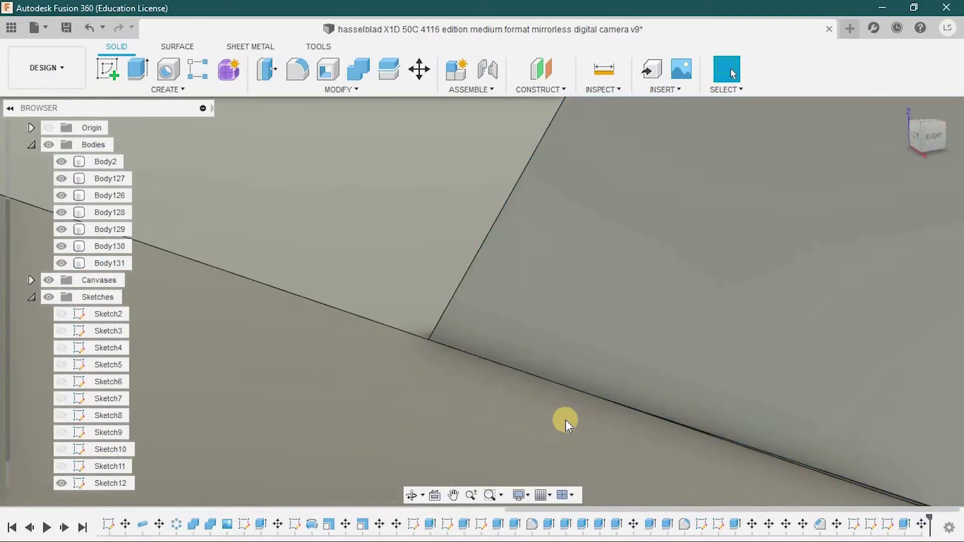
shift+middle_drag(565, 419, 694, 245)
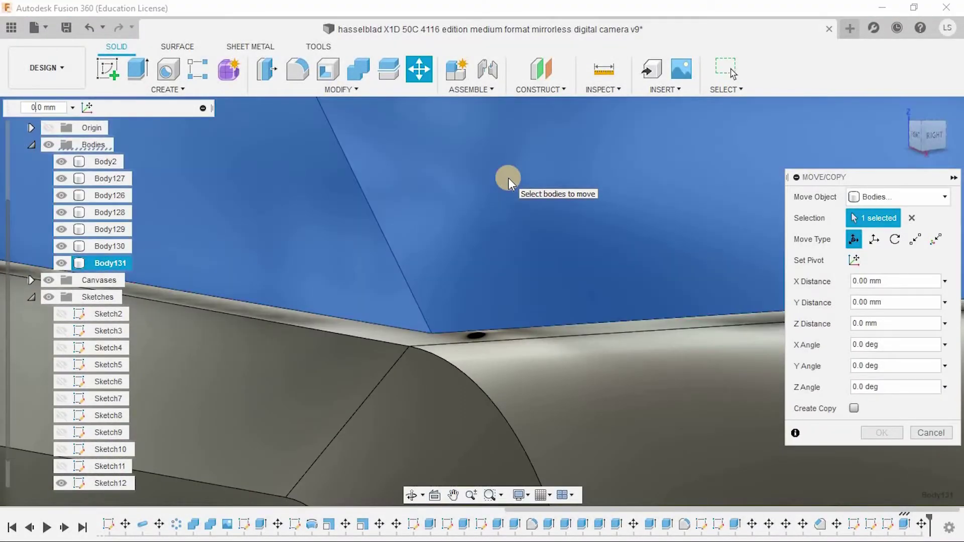
text(-0.5)
key(Return)
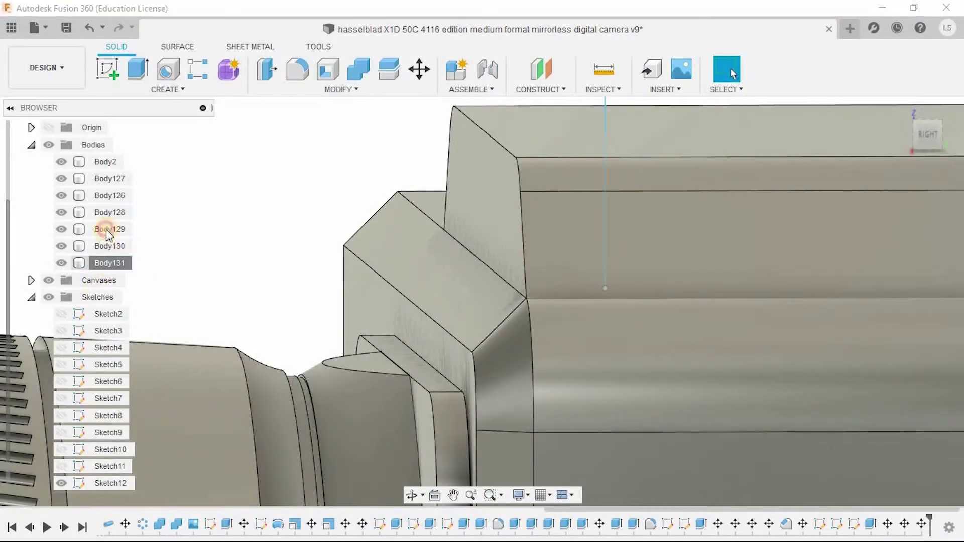
click(105, 263)
Join Body130 and Body131 with a Combine operation
ctrl+click(115, 245)
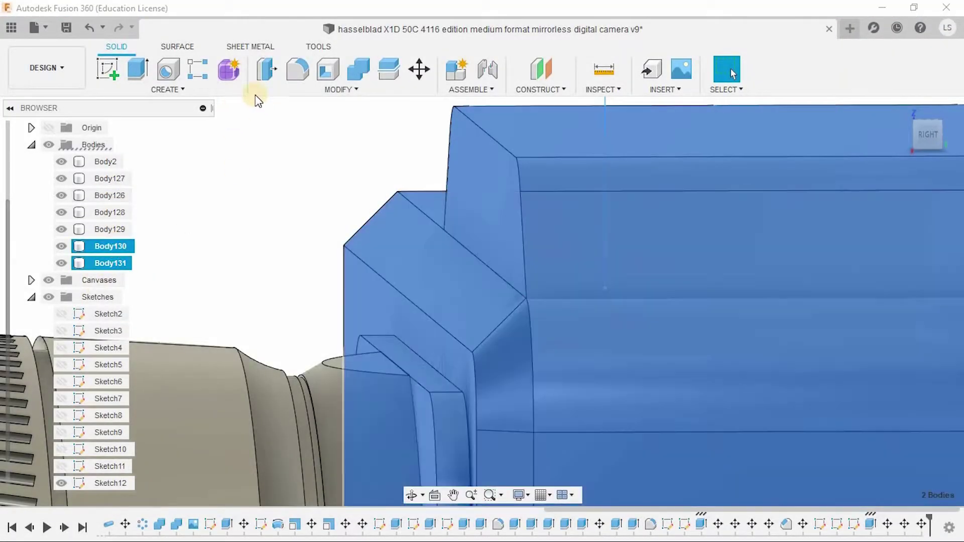
click(359, 71)
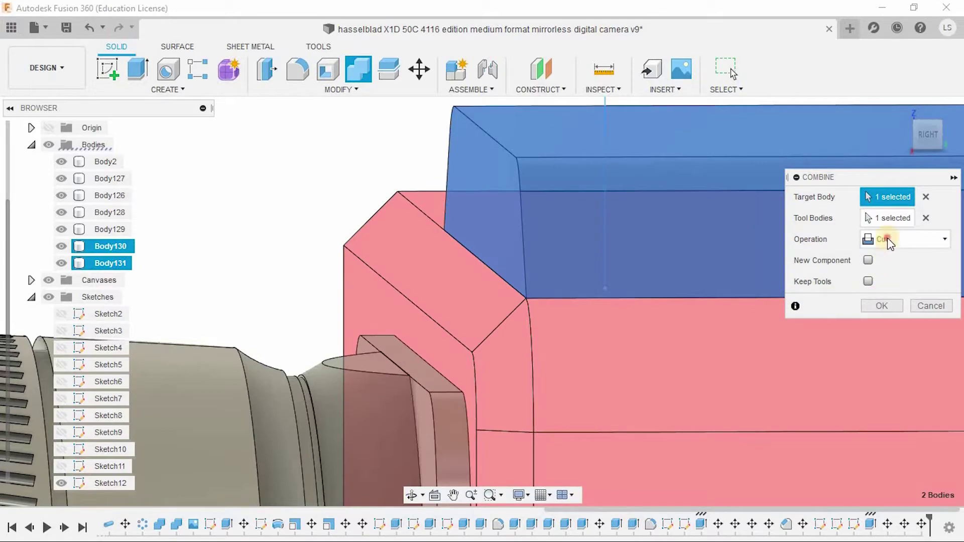
click(887, 257)
click(890, 307)
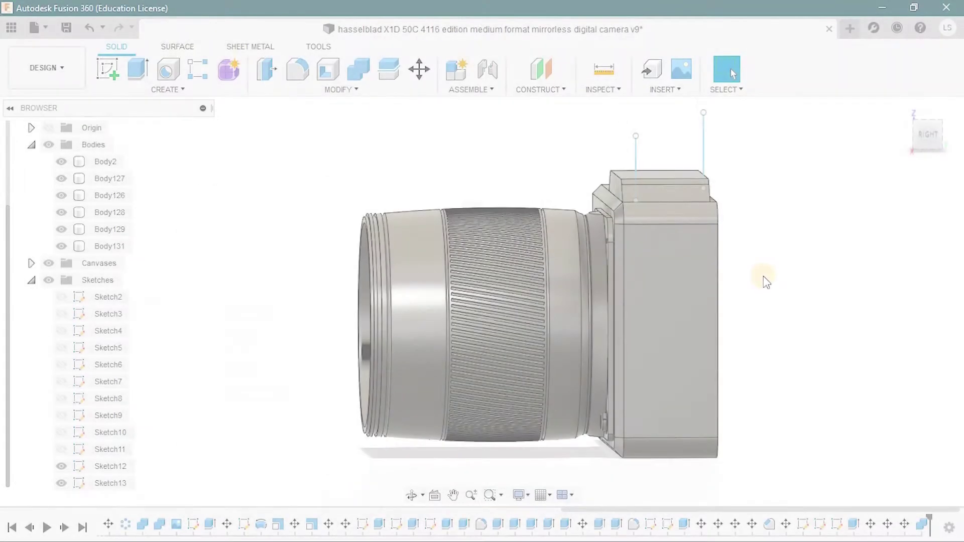
scroll(742, 331, up, 2)
scroll(514, 295, up, 4)
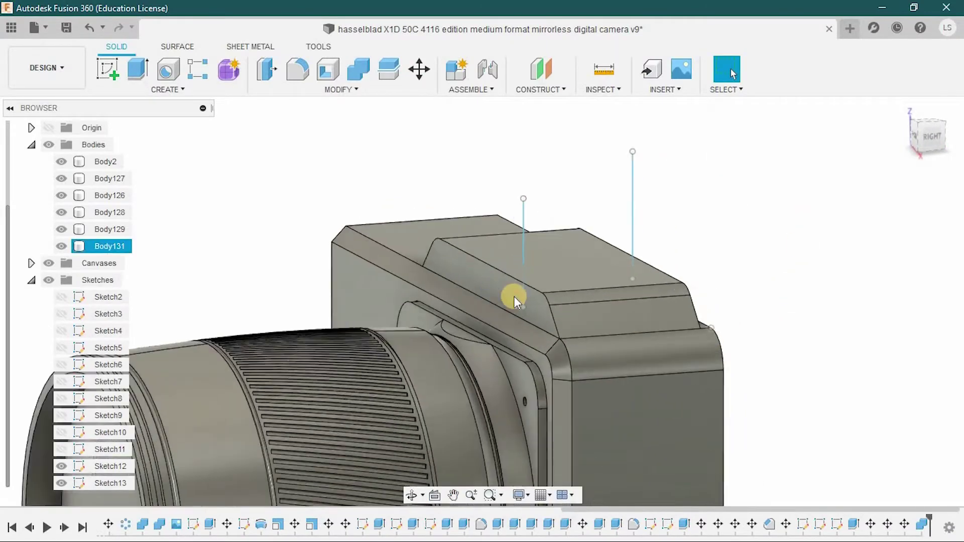
Rotate the top bump's slanted front face -5° about X in Right view
click(519, 296)
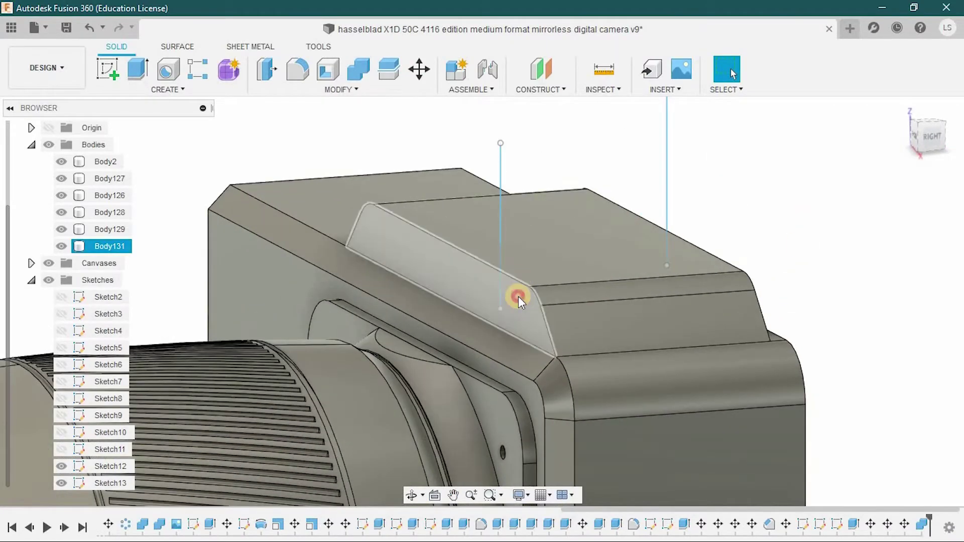
scroll(518, 296, up, 2)
click(940, 145)
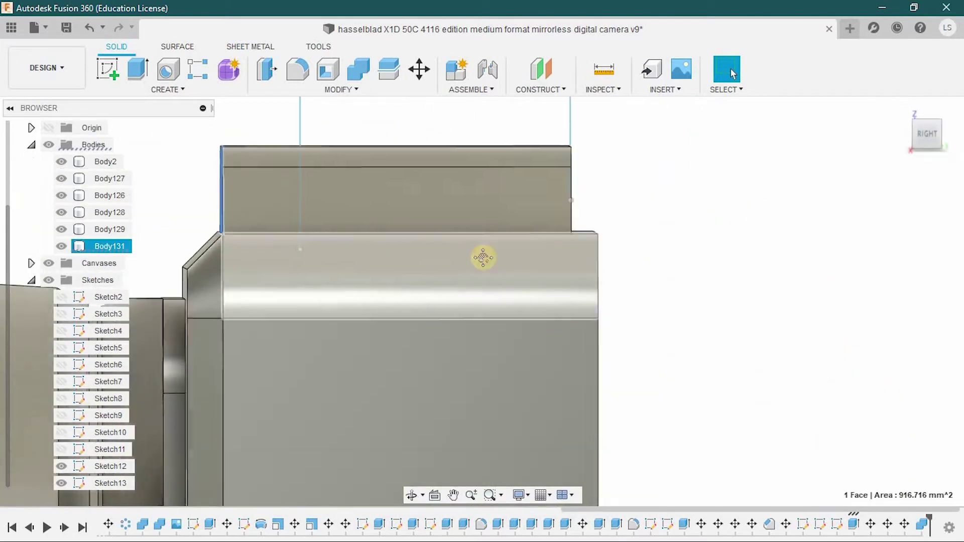
mouse_move(484, 254)
middle_down()
mouse_move(598, 333)
mouse_move(468, 149)
middle_up()
click(419, 69)
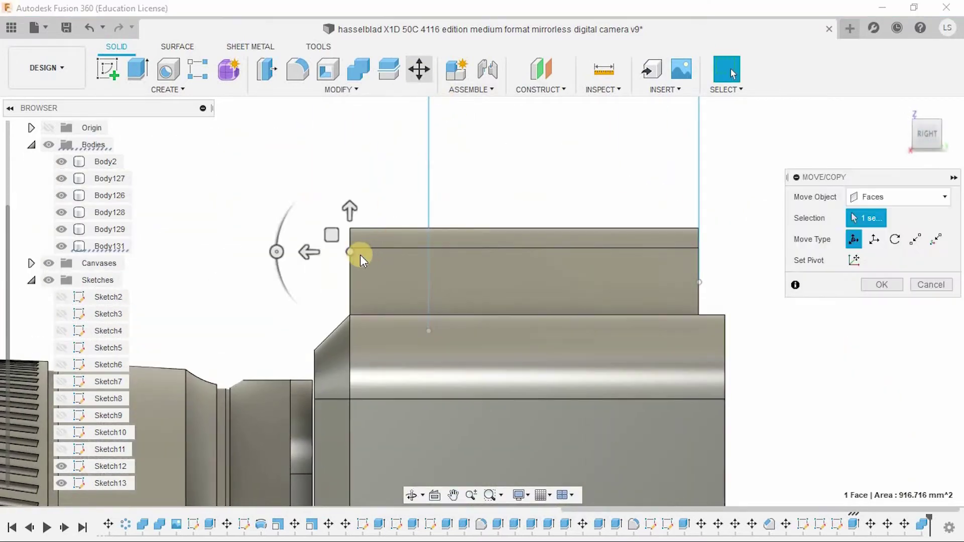
drag(288, 247, 301, 239)
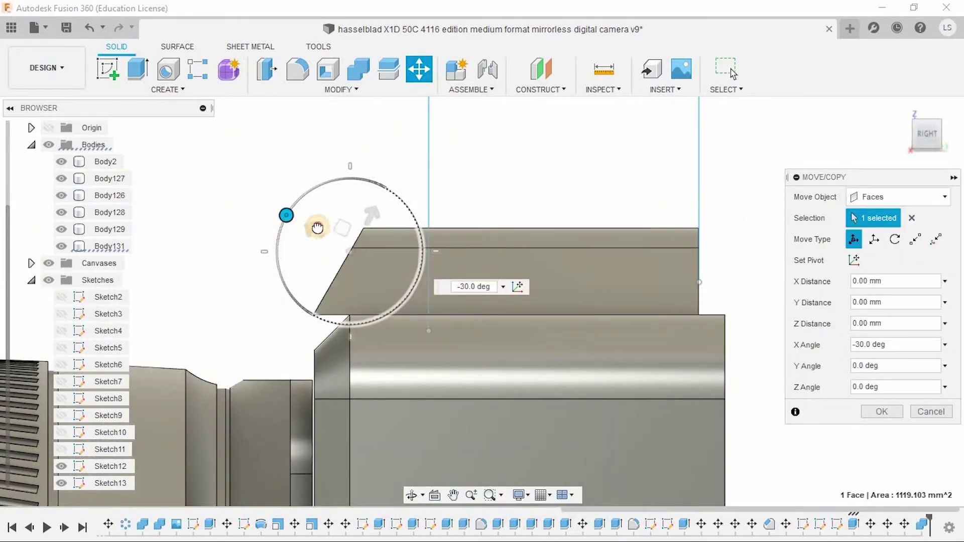
scroll(317, 228, up, 3)
text(5)
drag(450, 249, 458, 246)
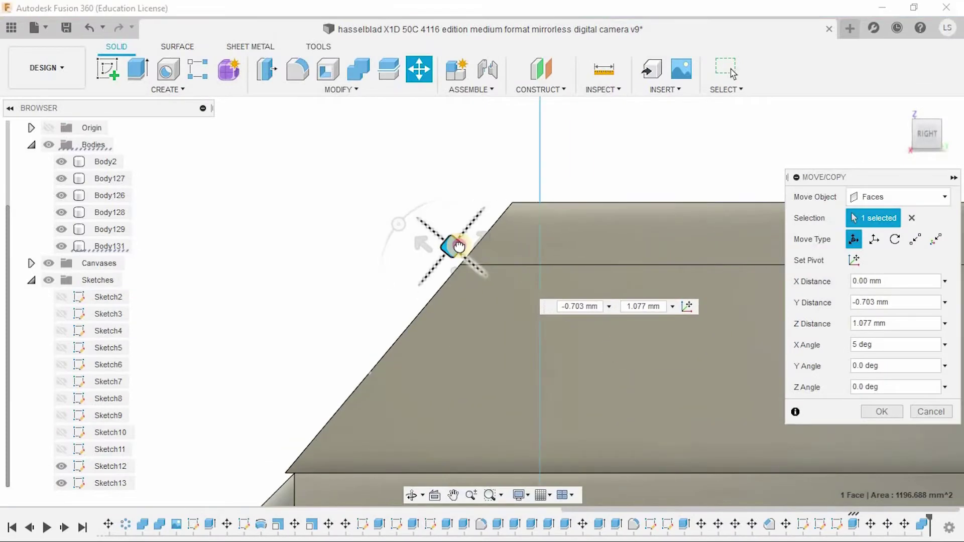
drag(383, 222, 459, 248)
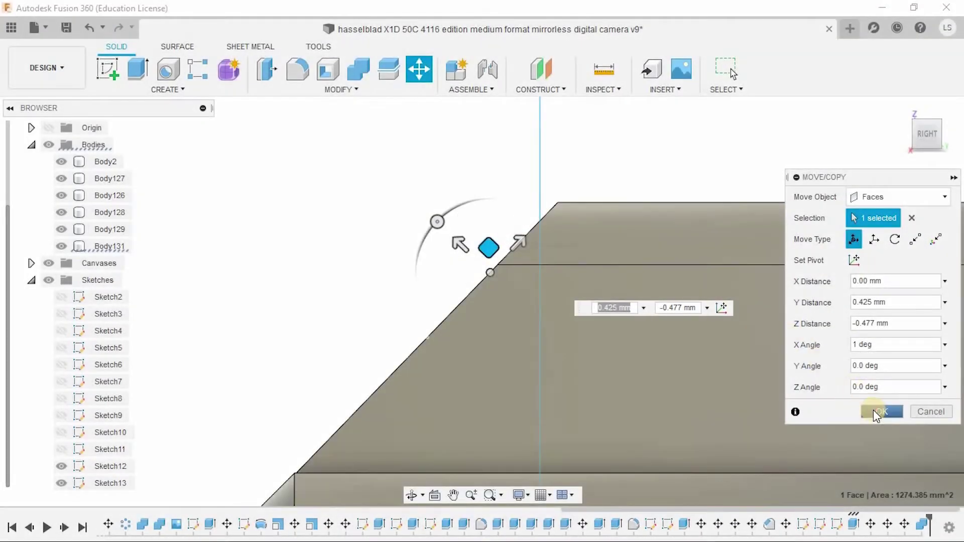
click(874, 410)
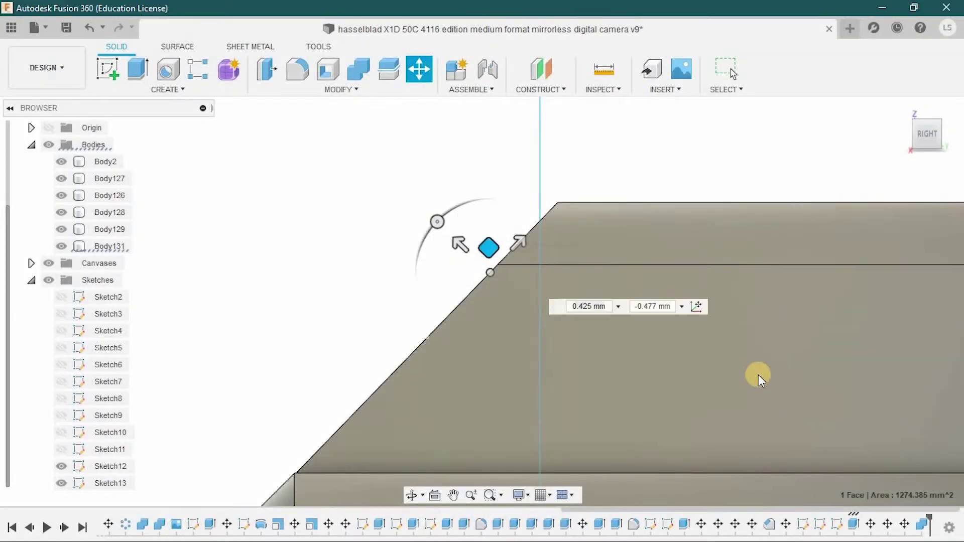
mouse_move(758, 374)
shift+middle_down()
mouse_move(596, 293)
mouse_move(634, 301)
mouse_move(655, 318)
shift+middle_up()
key(Escape)
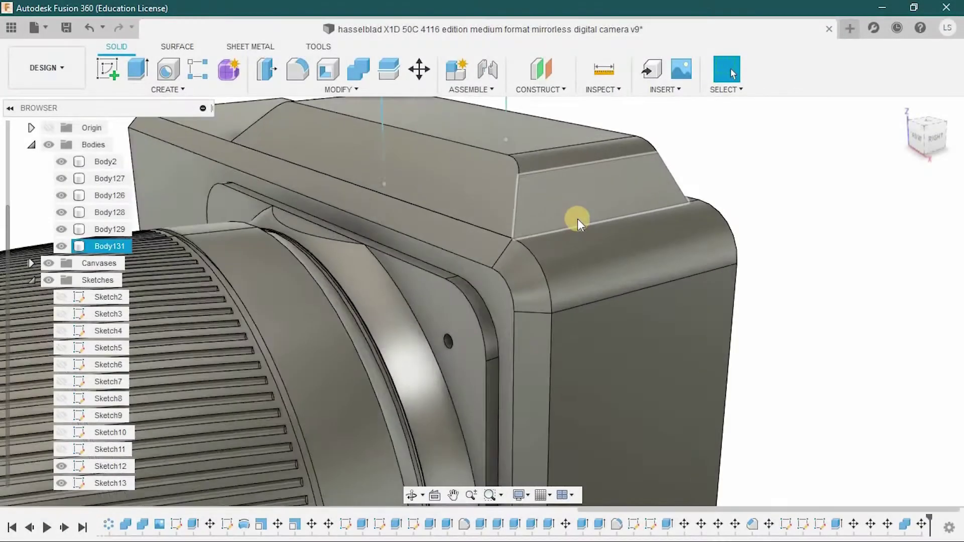
scroll(578, 220, up, 3)
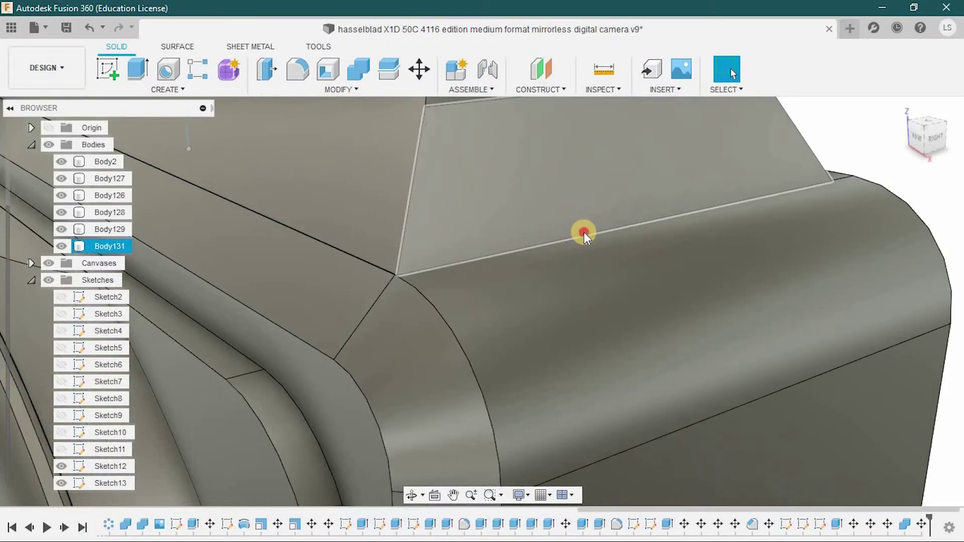
click(581, 230)
Fillet the top bump's base edge with a 5 mm radius
click(296, 72)
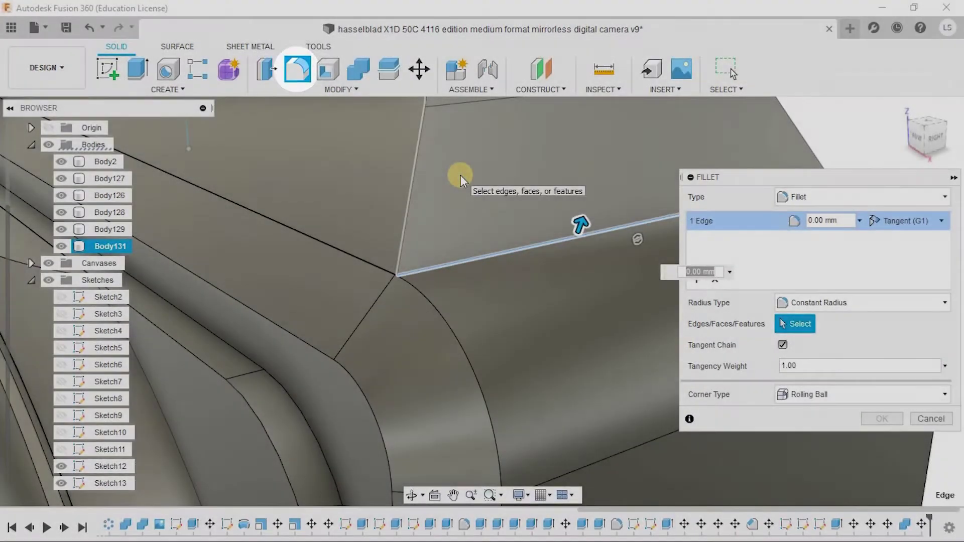
text(1)
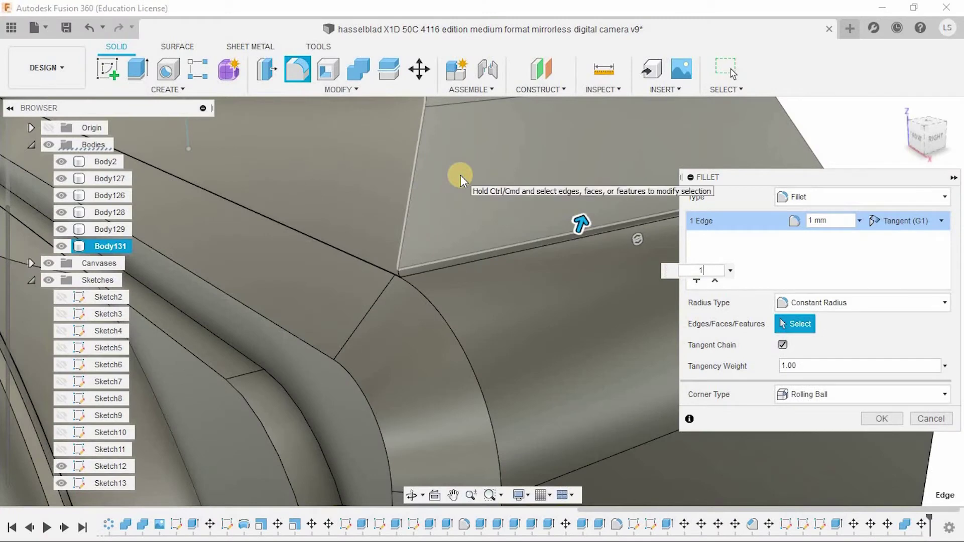
text(5)
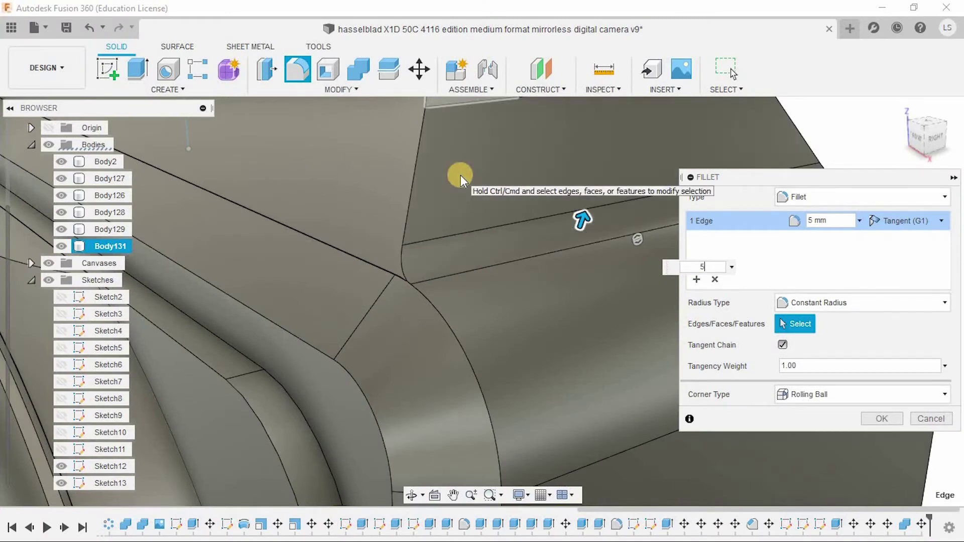
scroll(499, 267, down, 3)
text(10)
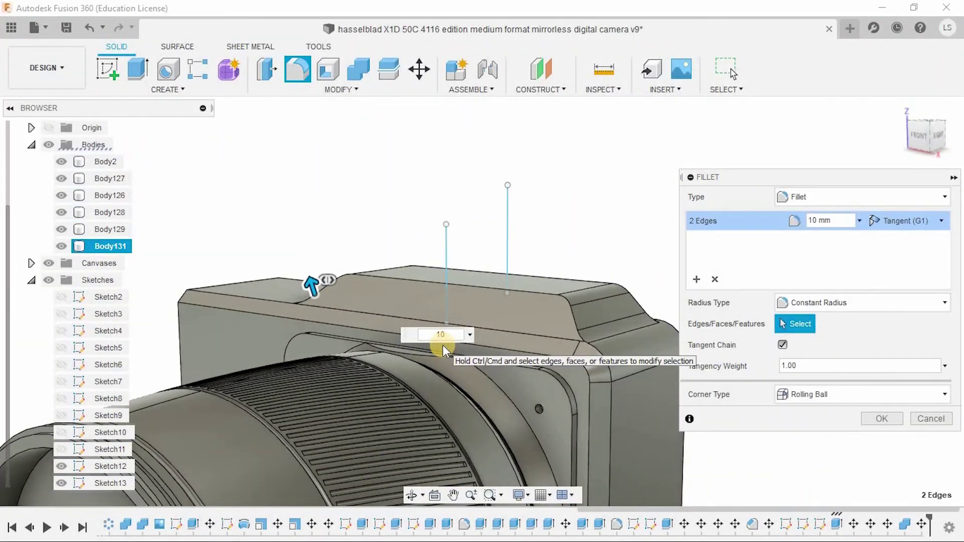
text(5)
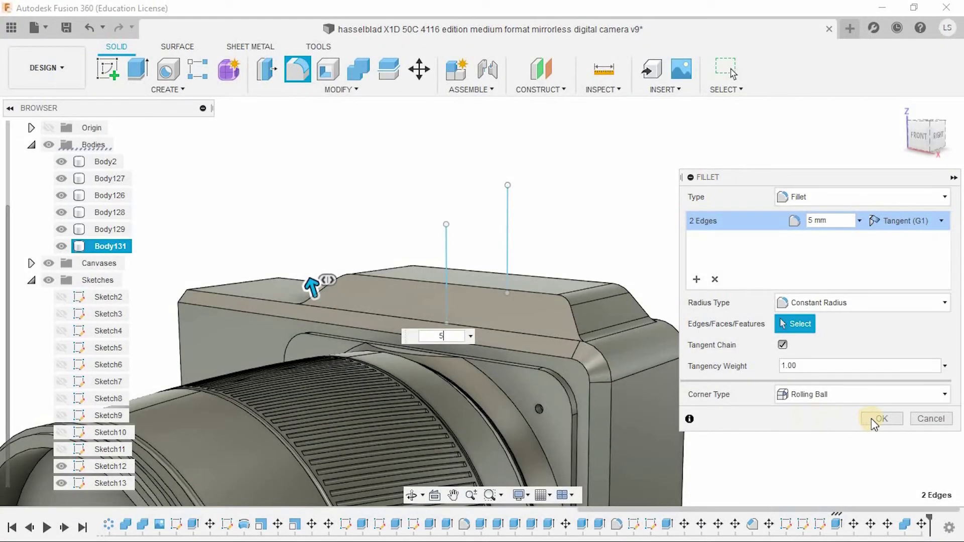
click(877, 419)
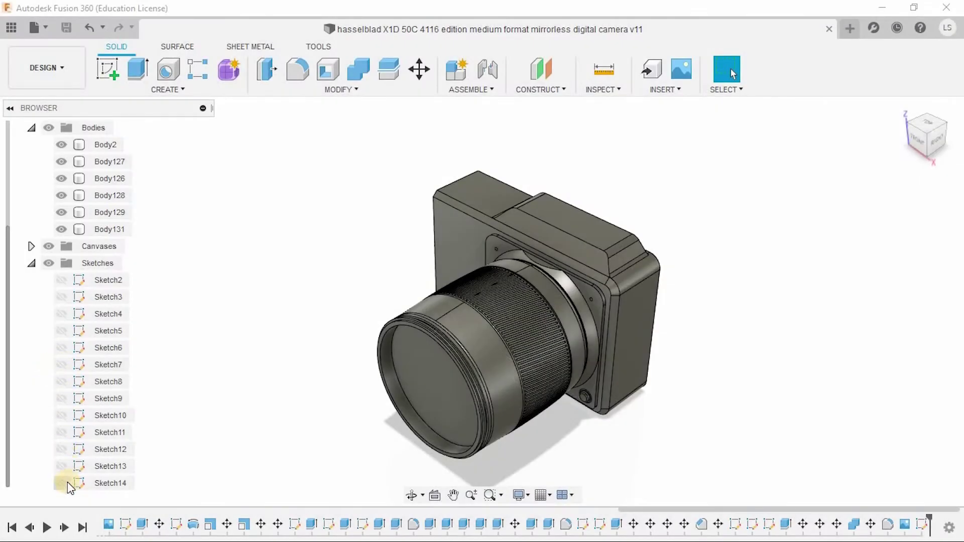
Show Sketch14 and extrude its grip profile 115 mm as a new body
click(61, 482)
mouse_move(256, 415)
shift+middle_down()
mouse_move(359, 414)
mouse_move(379, 386)
shift+middle_up()
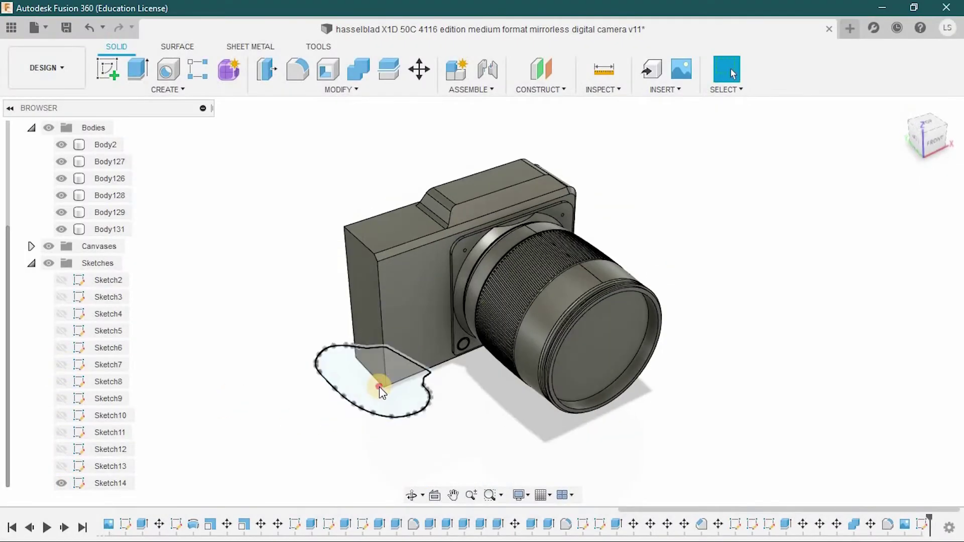
click(379, 386)
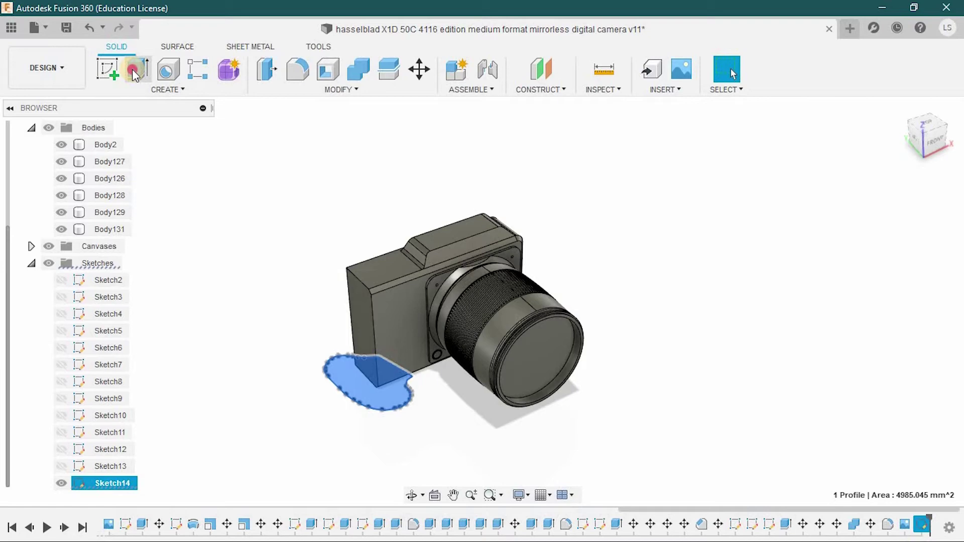
click(132, 69)
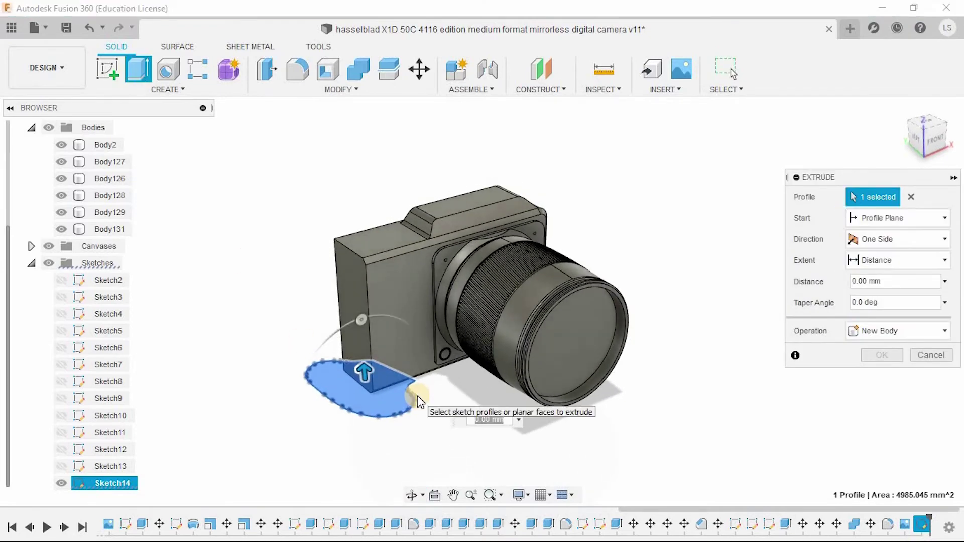
text(100)
scroll(381, 305, up, 2)
scroll(347, 291, up, 1)
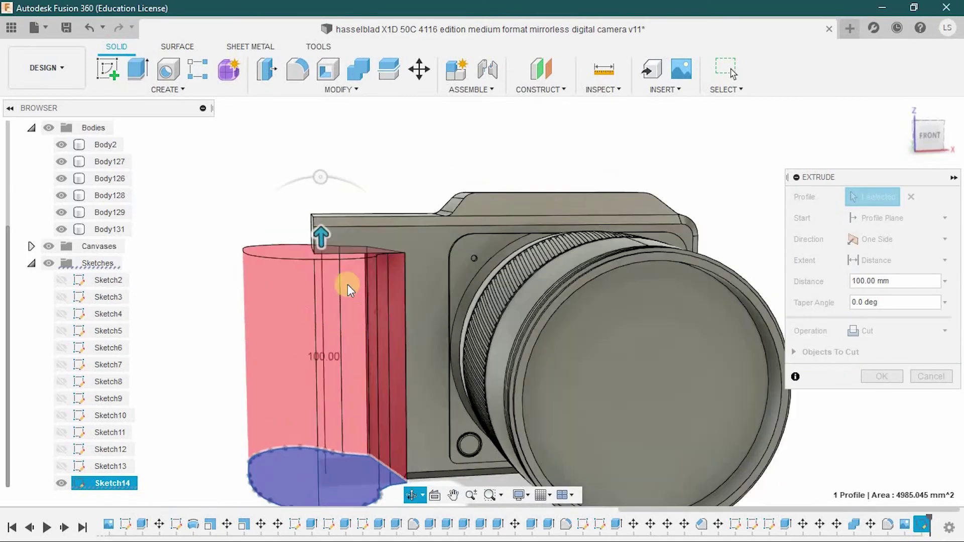
drag(321, 236, 321, 201)
click(893, 332)
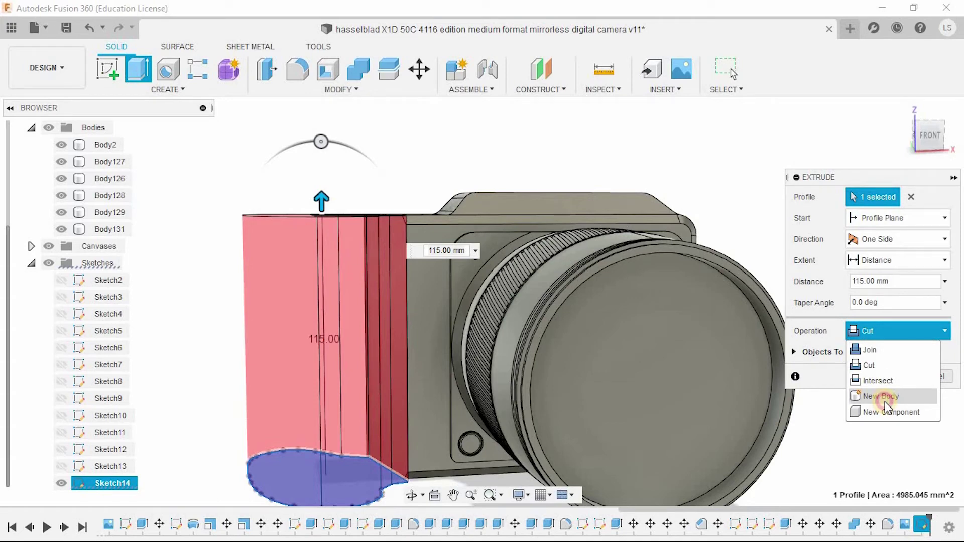
click(886, 399)
scroll(458, 377, down, 3)
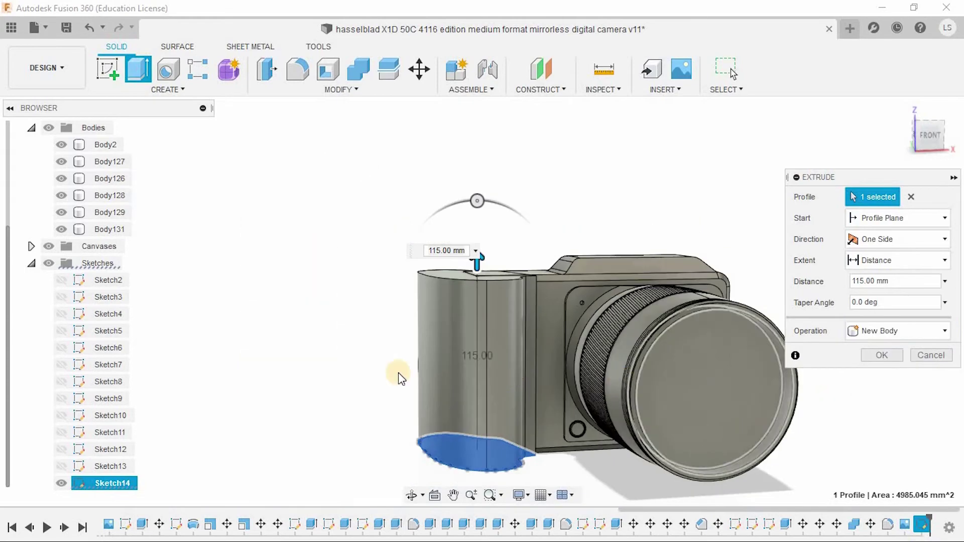
mouse_move(458, 377)
shift+middle_down()
mouse_move(442, 414)
mouse_move(426, 416)
shift+middle_up()
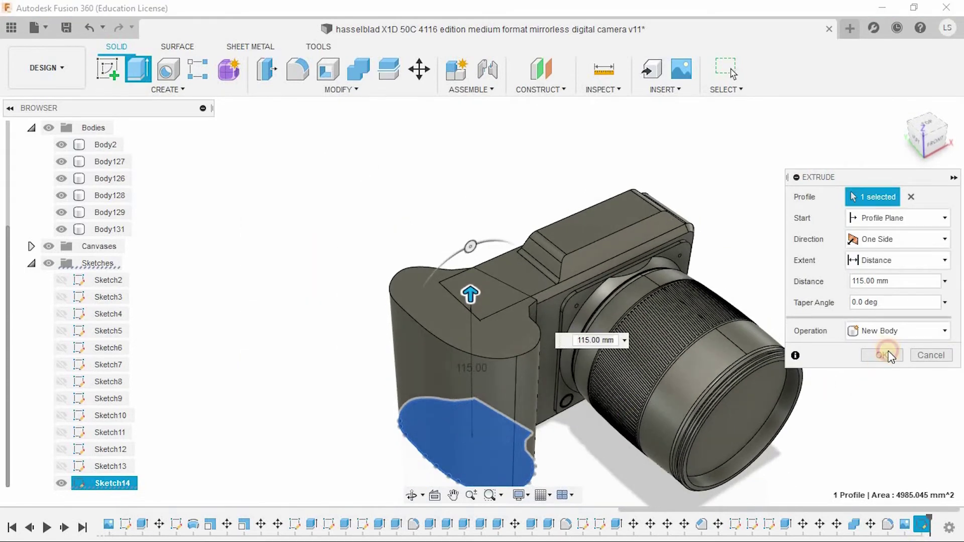
click(880, 355)
mouse_move(818, 335)
shift+middle_down()
mouse_move(709, 329)
mouse_move(626, 340)
mouse_move(570, 370)
mouse_move(555, 398)
mouse_move(637, 351)
mouse_move(756, 312)
mouse_move(790, 345)
mouse_move(769, 327)
mouse_move(741, 351)
mouse_move(790, 358)
mouse_move(680, 369)
mouse_move(743, 357)
mouse_move(700, 379)
mouse_move(772, 368)
mouse_move(580, 368)
mouse_move(817, 370)
mouse_move(741, 383)
mouse_move(729, 384)
mouse_move(763, 367)
mouse_move(487, 366)
shift+middle_up()
scroll(487, 367, up, 3)
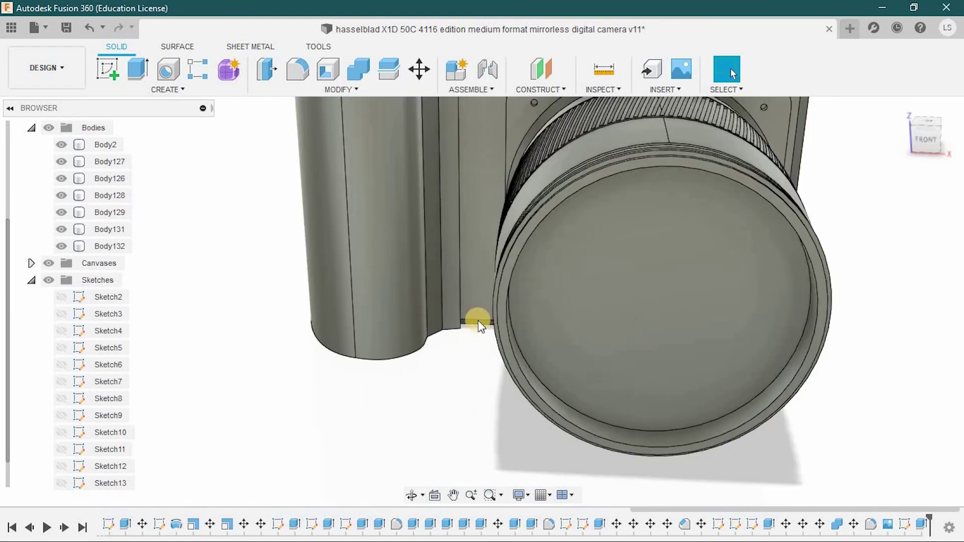